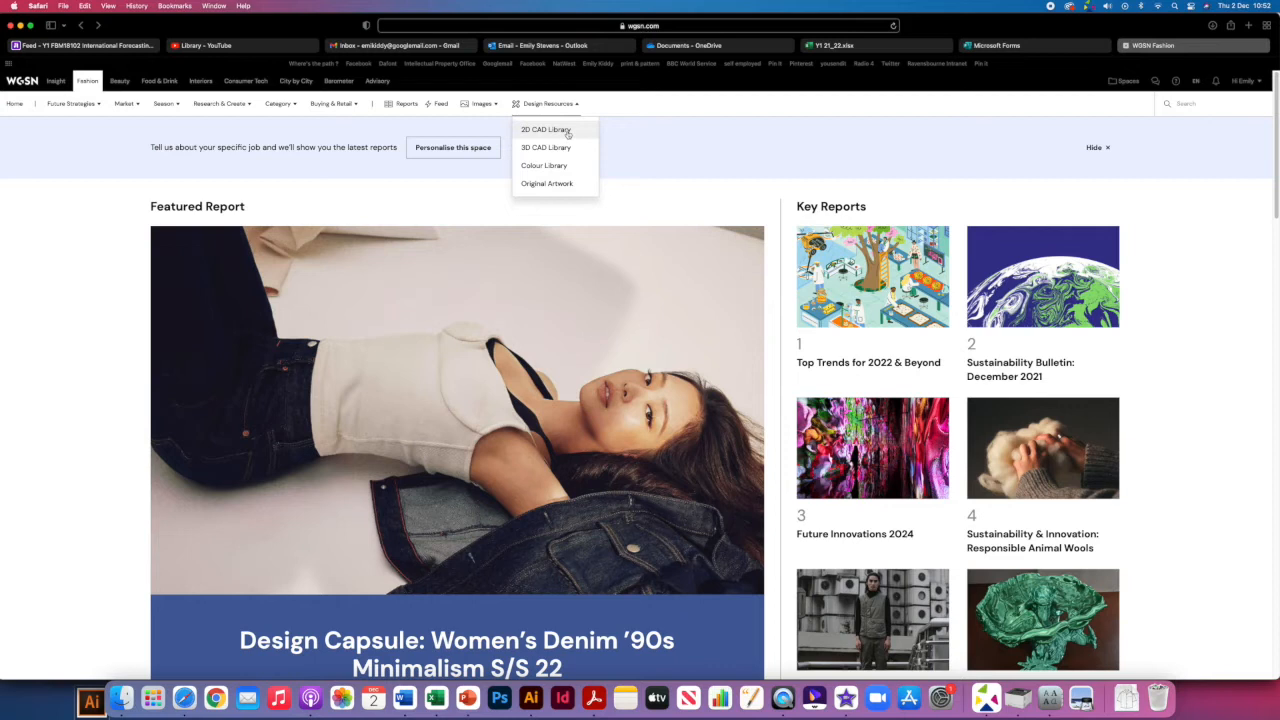
Open the 2D CAD Library and download the floral tank top drawing as Sans_titre_2.
click(566, 131)
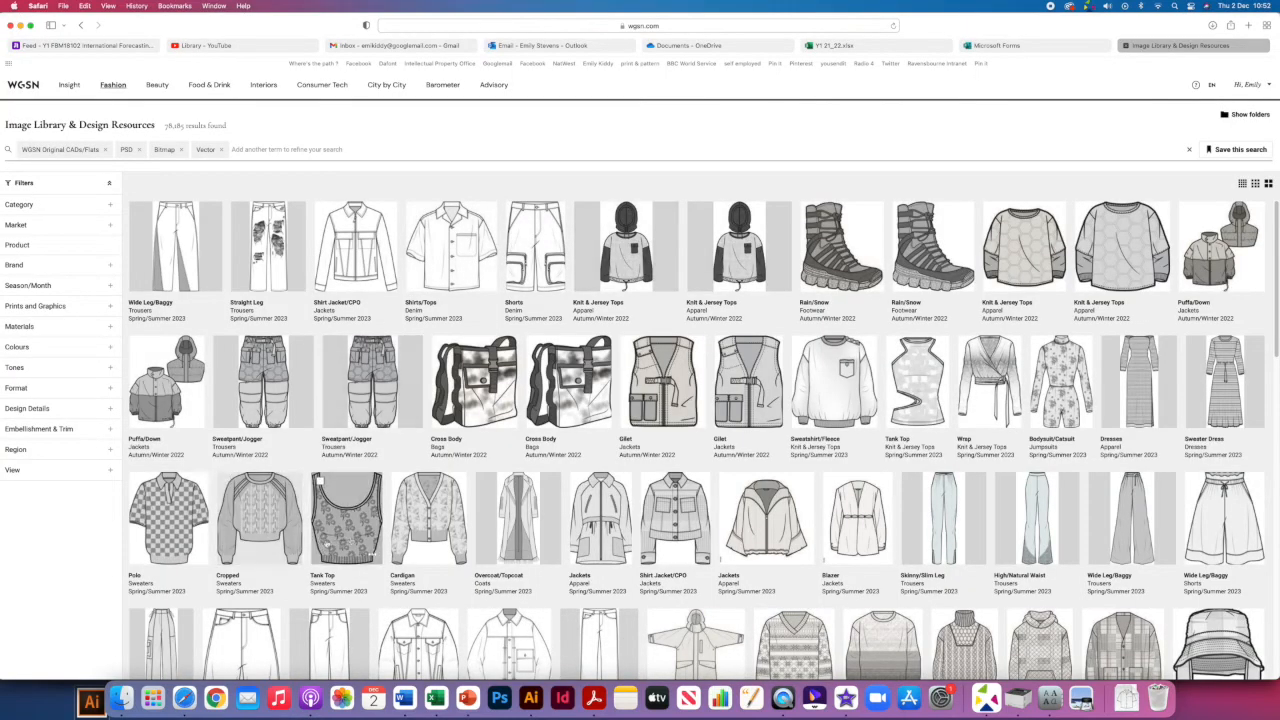
click(349, 543)
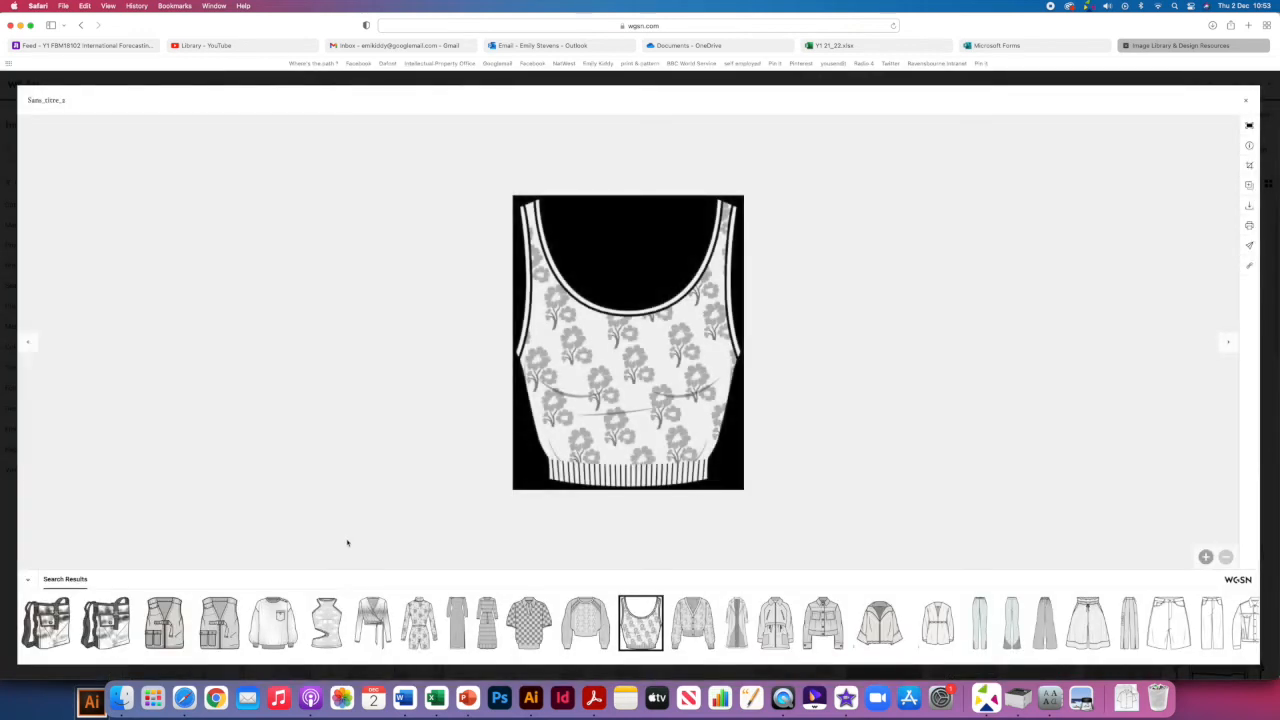
click(1249, 206)
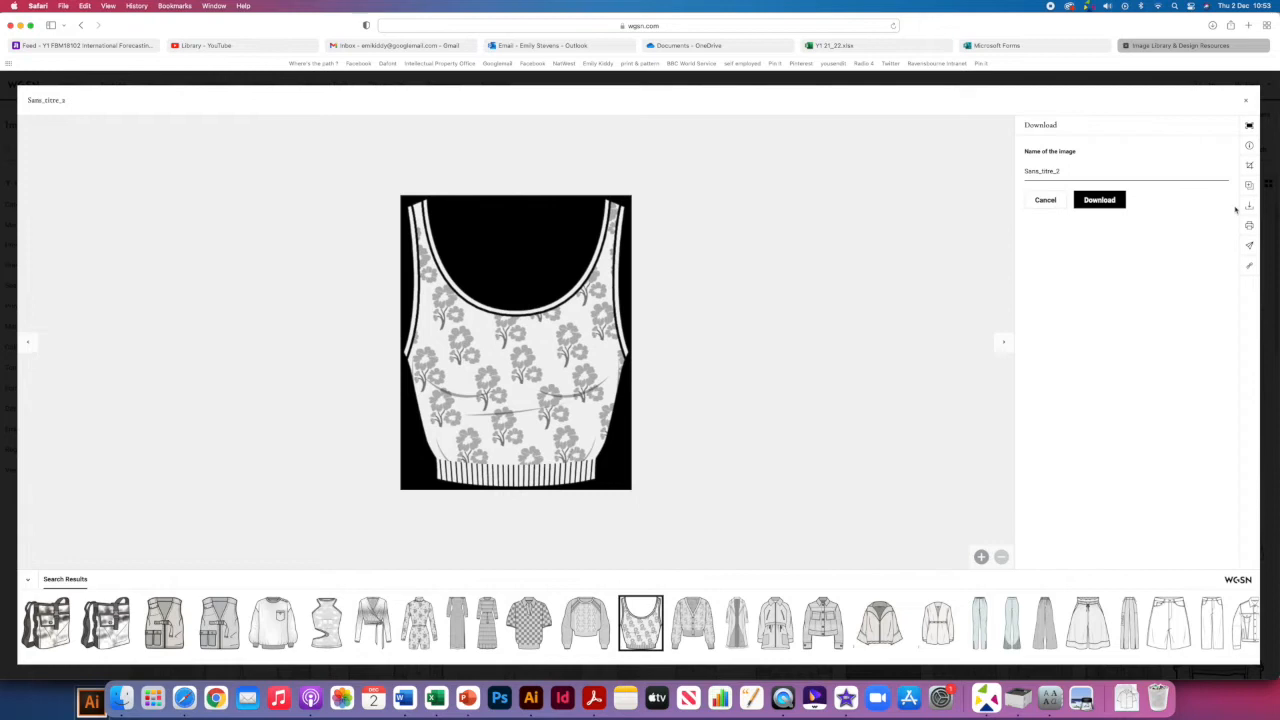
click(1101, 201)
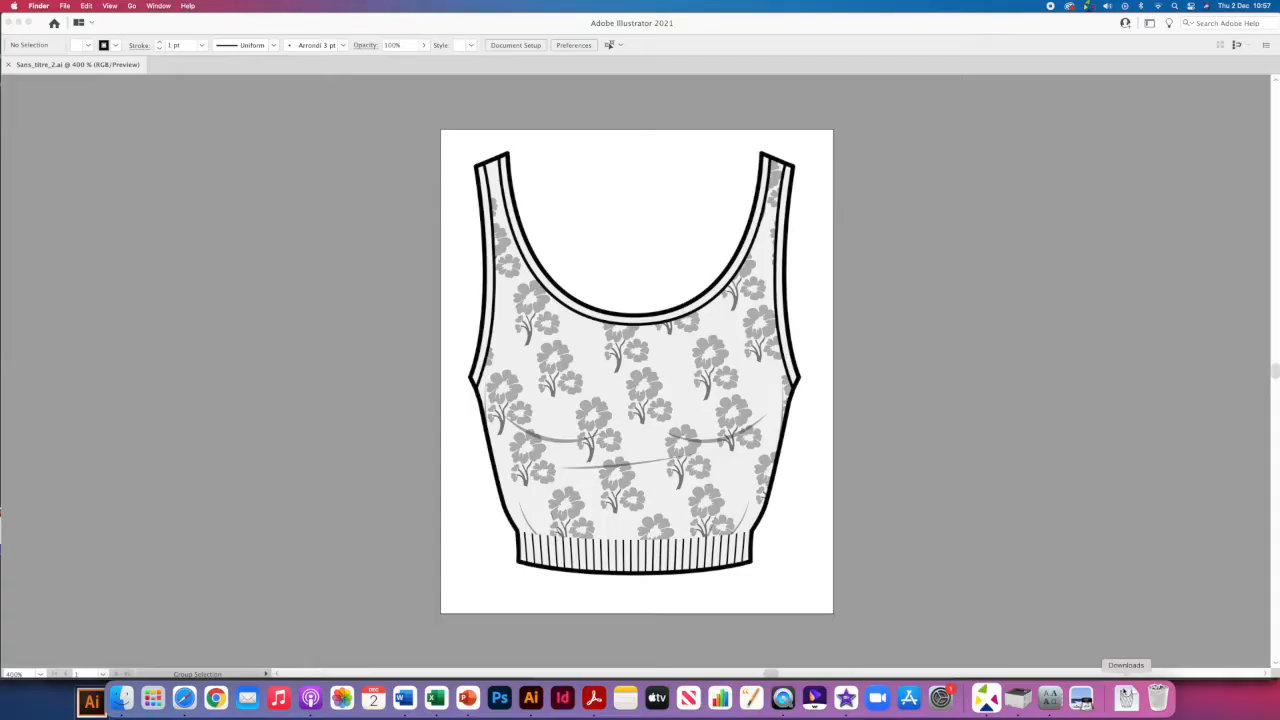
Find the downloaded Sans_titre_3.ai bodysuit drawing in the Downloads folder and open it in Illustrator.
click(1127, 698)
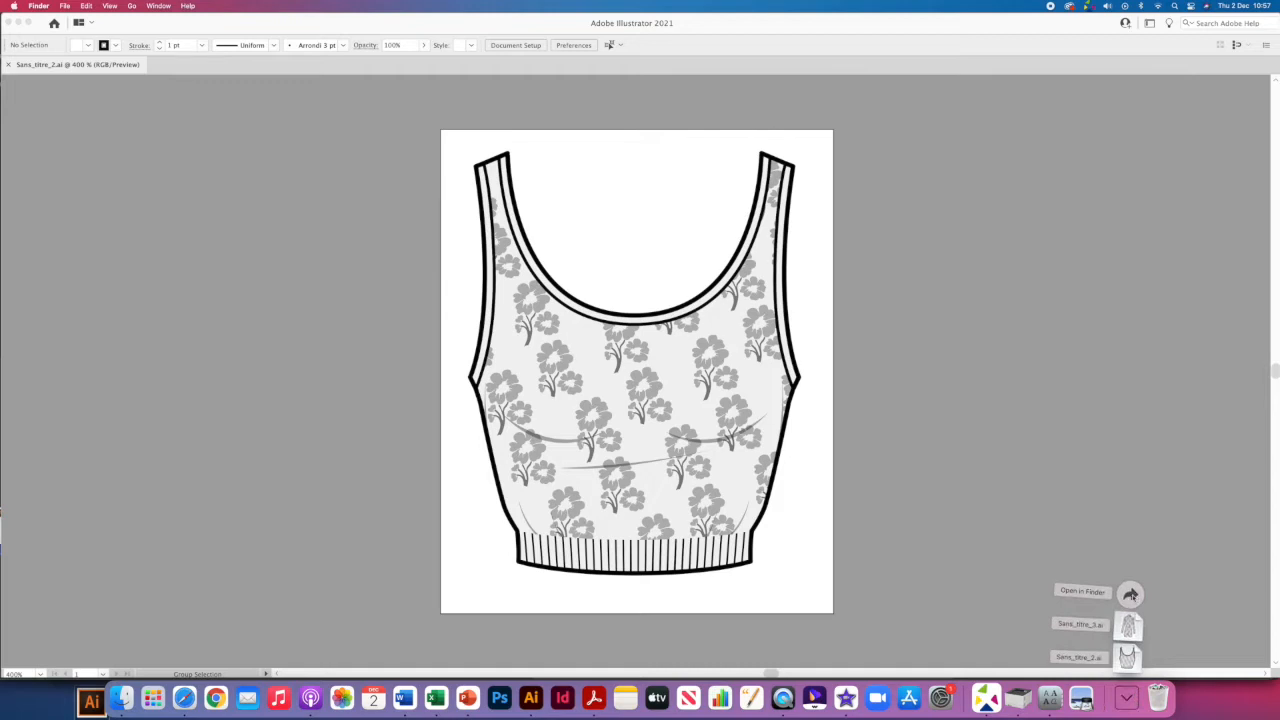
click(1130, 594)
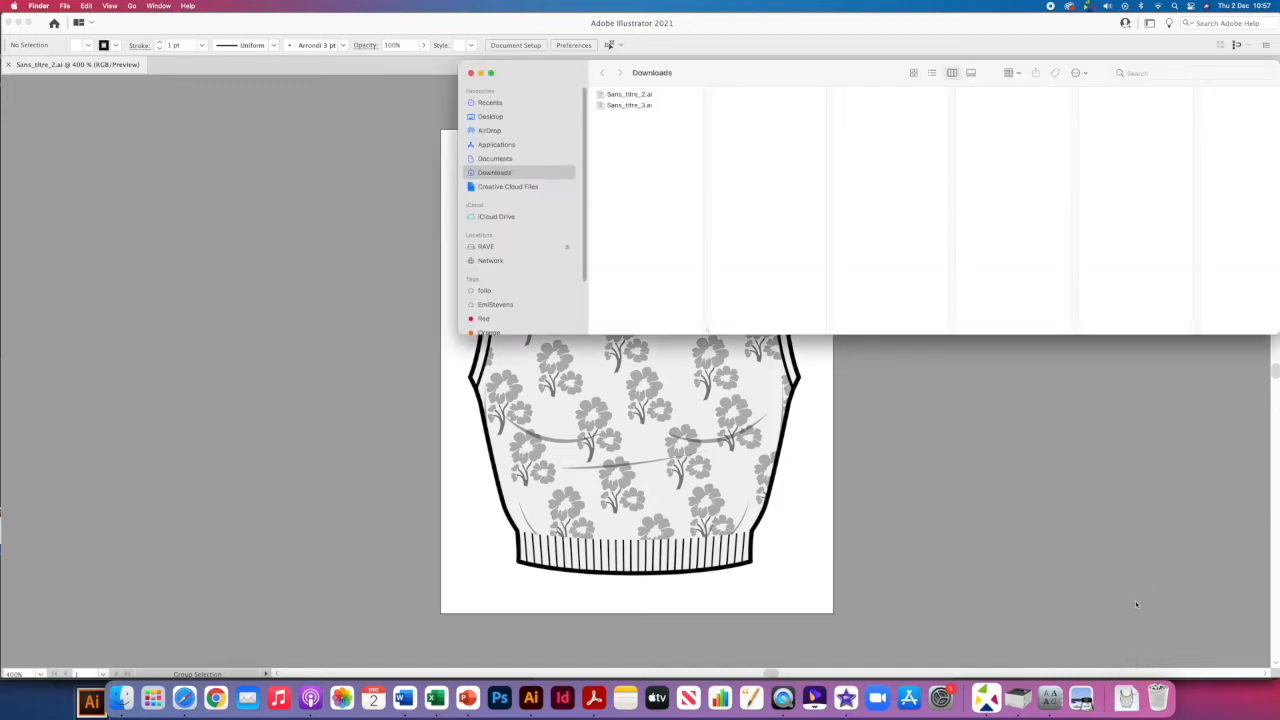
drag(777, 80, 481, 287)
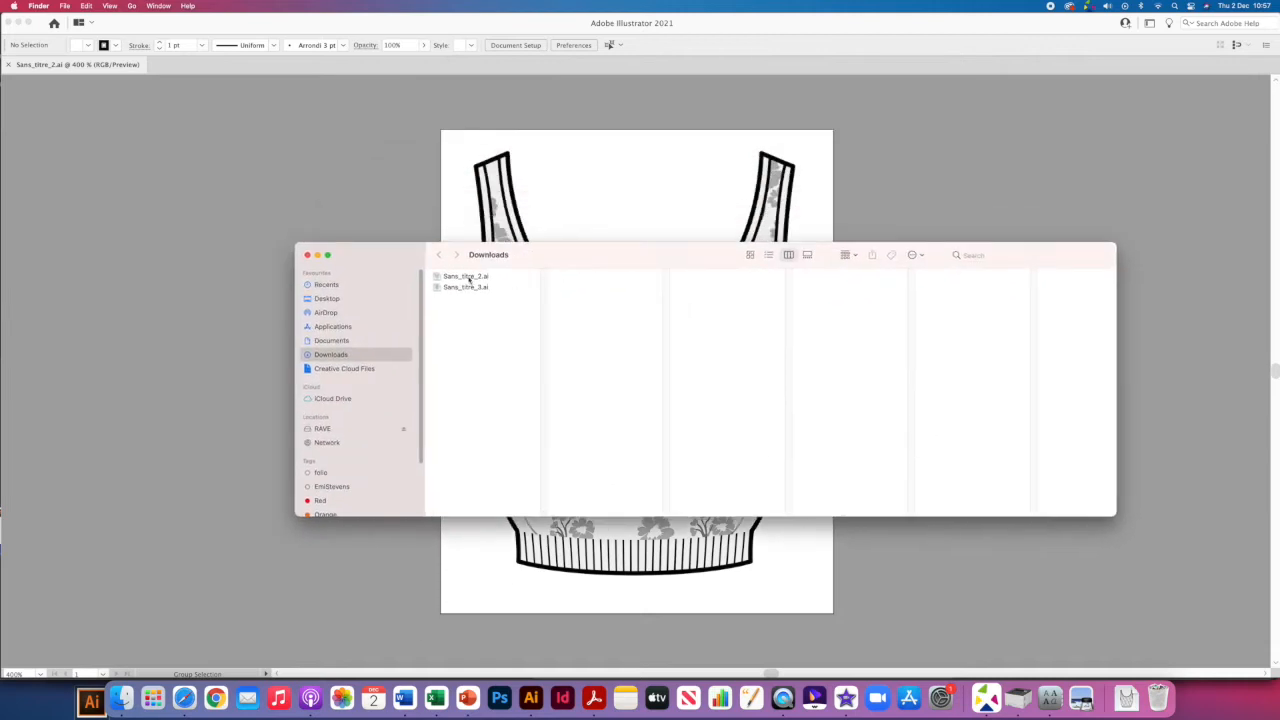
click(467, 277)
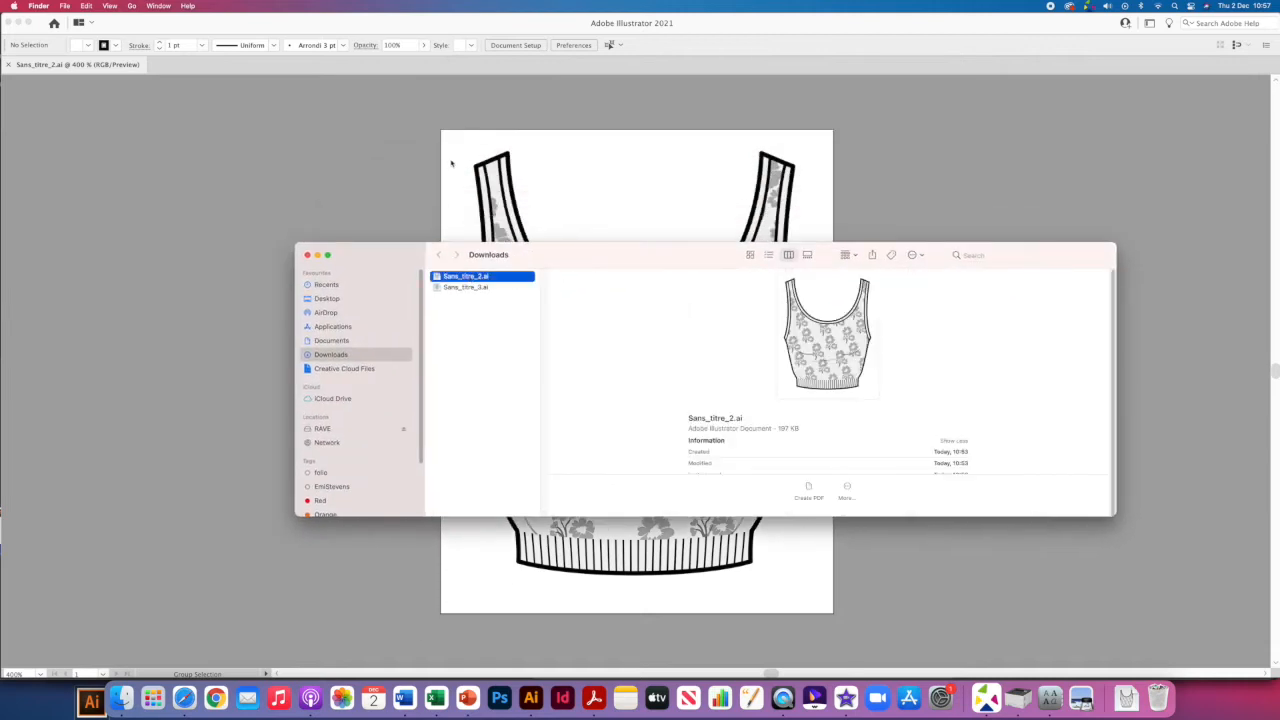
click(476, 288)
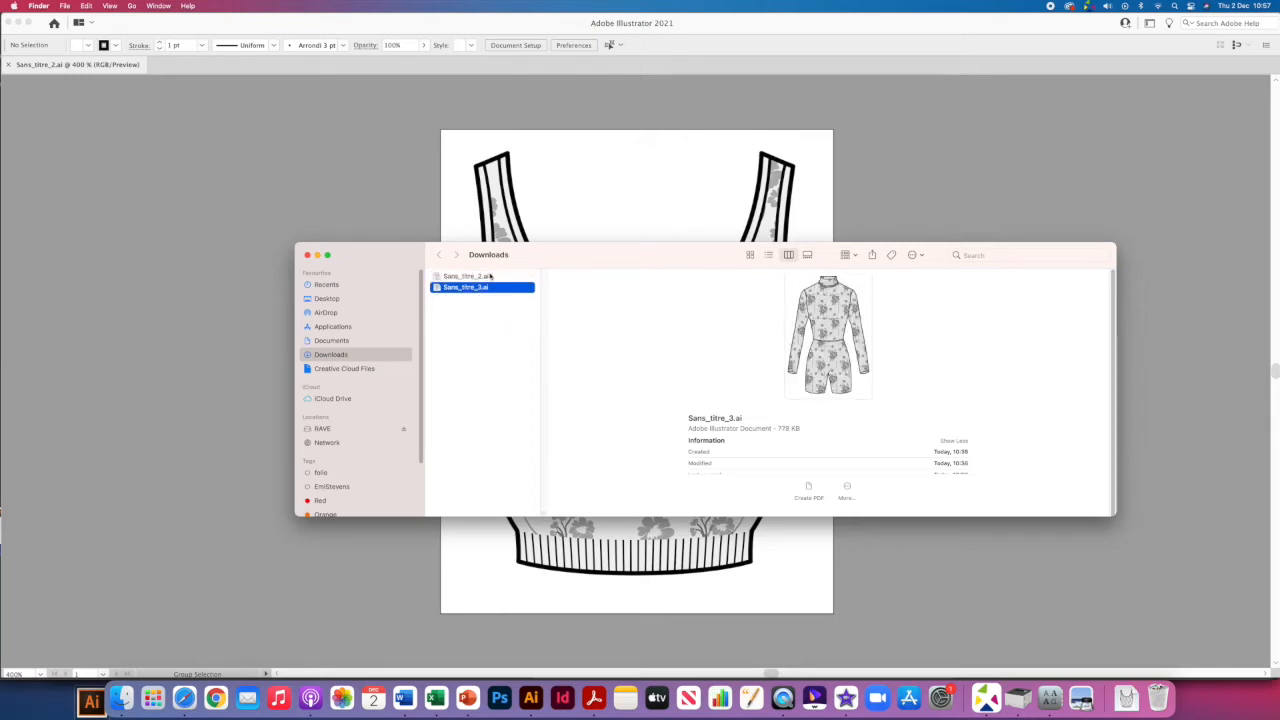
click(490, 276)
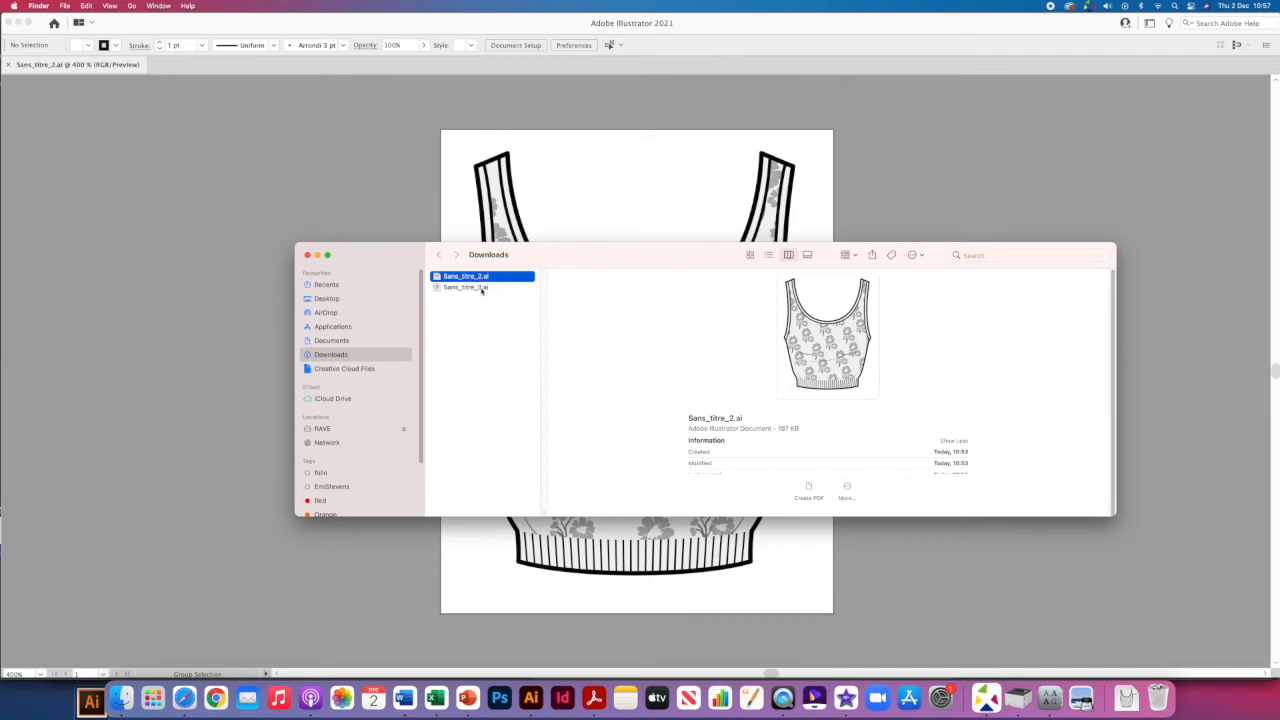
click(483, 289)
drag(483, 290, 533, 708)
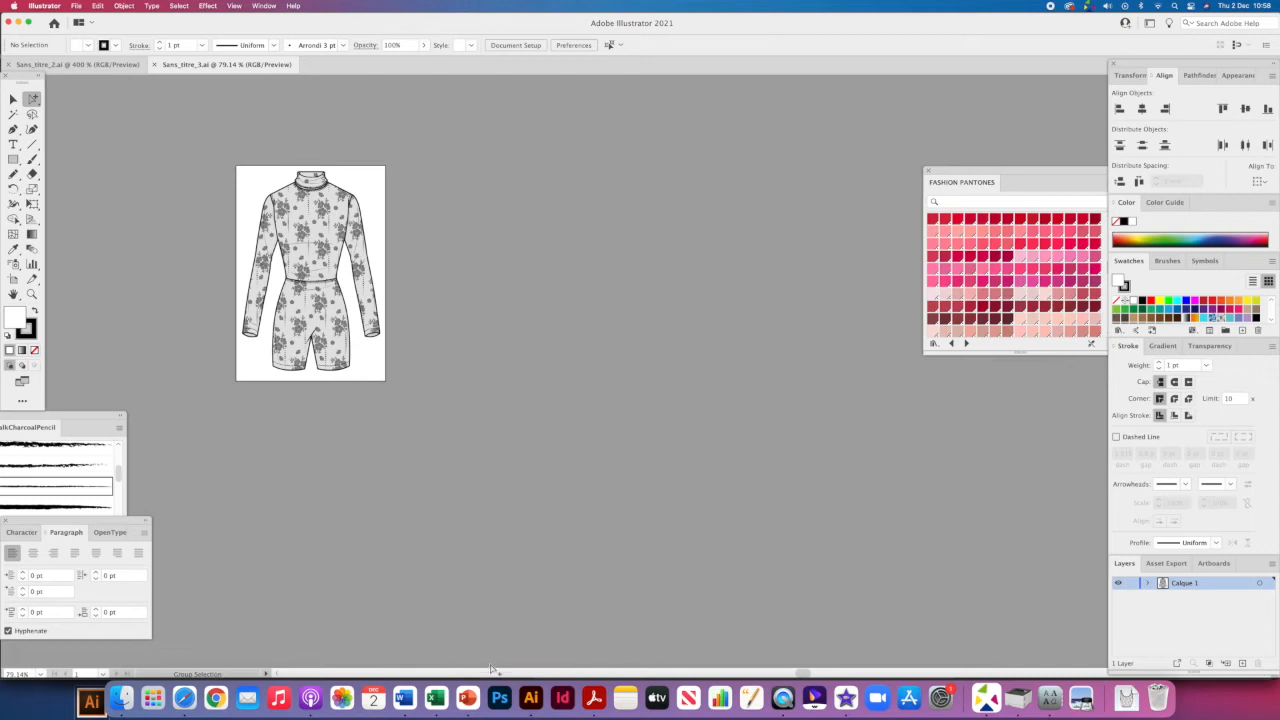
key(super+0)
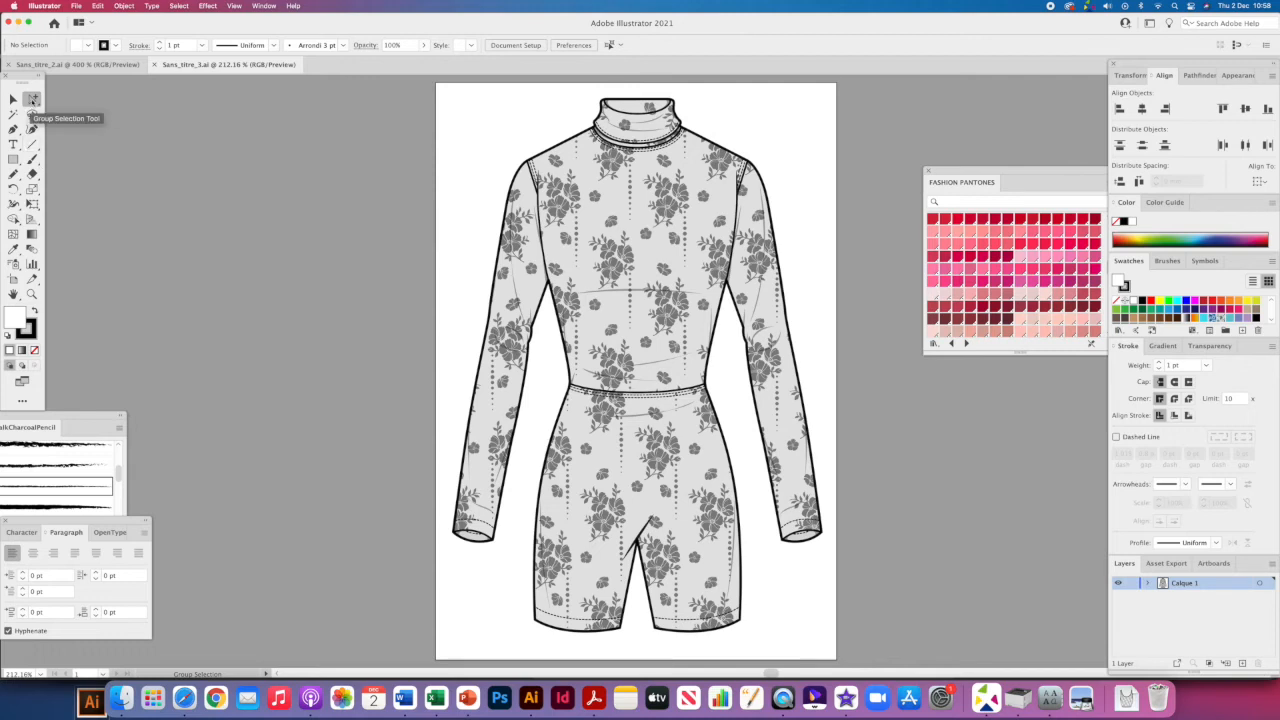
Select the bodice's floral fill with the Group Selection Tool and extend the selection to all objects with the same fill colour.
drag(33, 104, 71, 118)
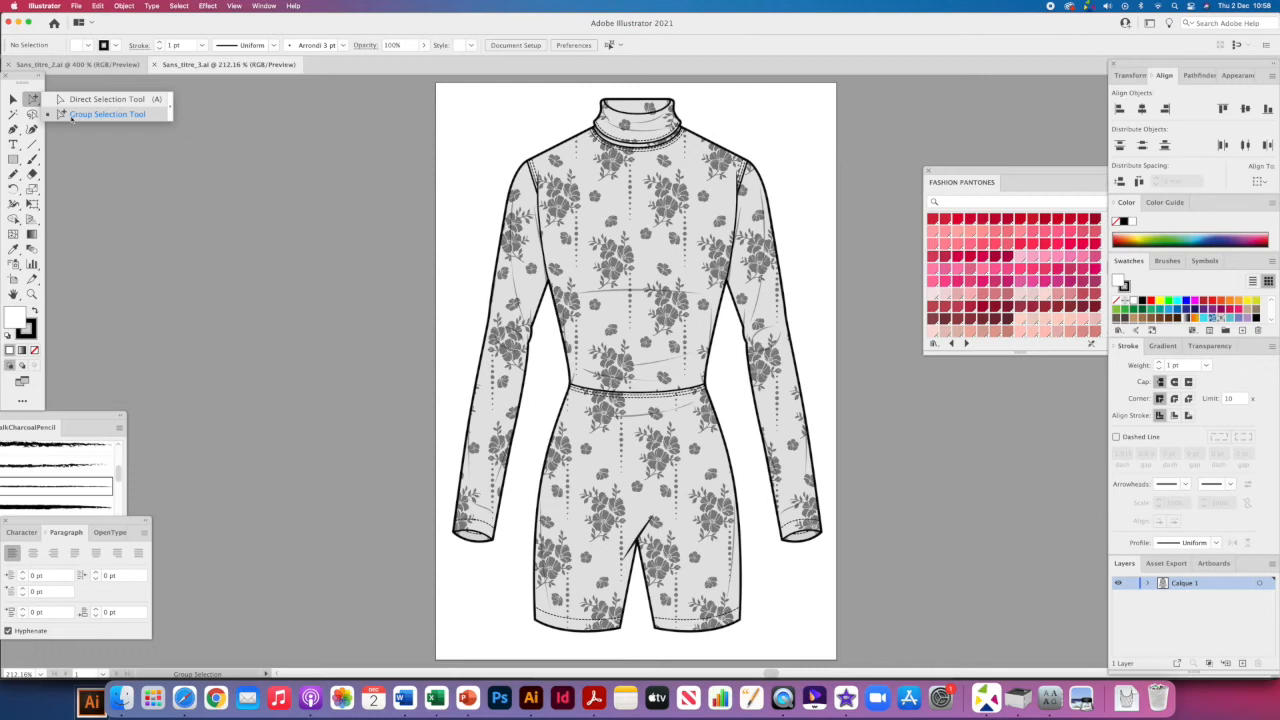
drag(71, 118, 72, 118)
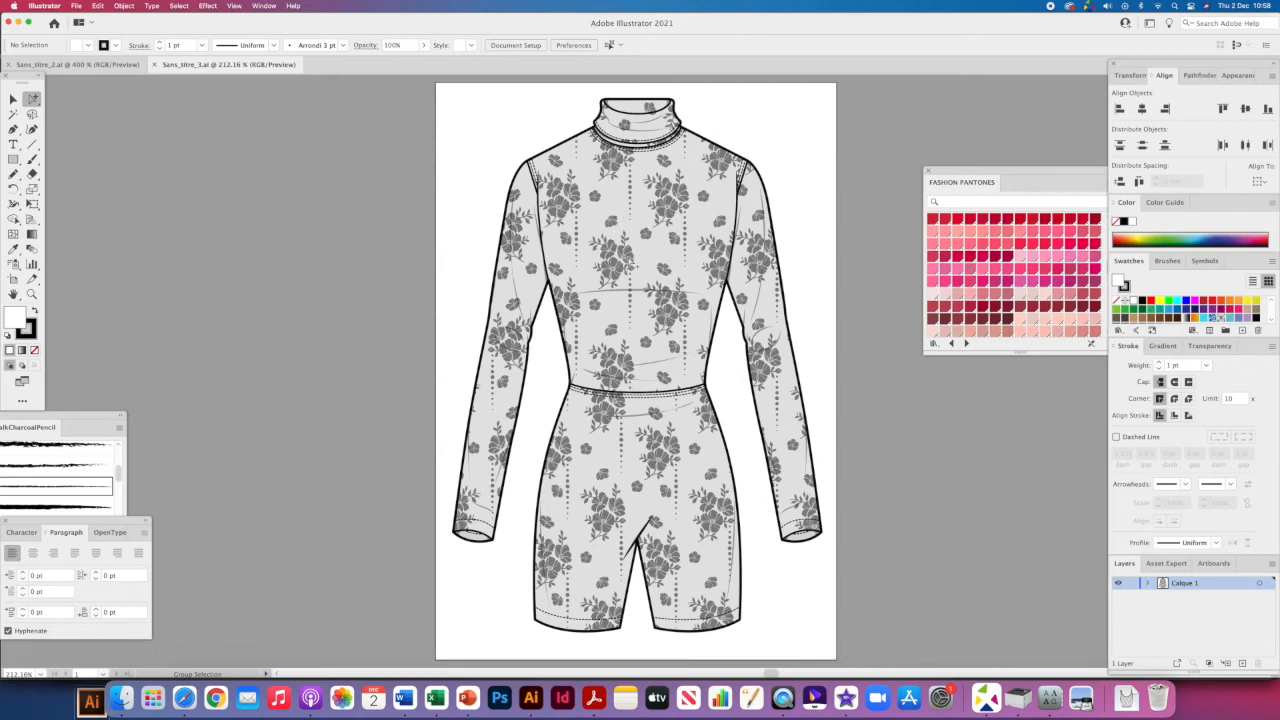
click(632, 261)
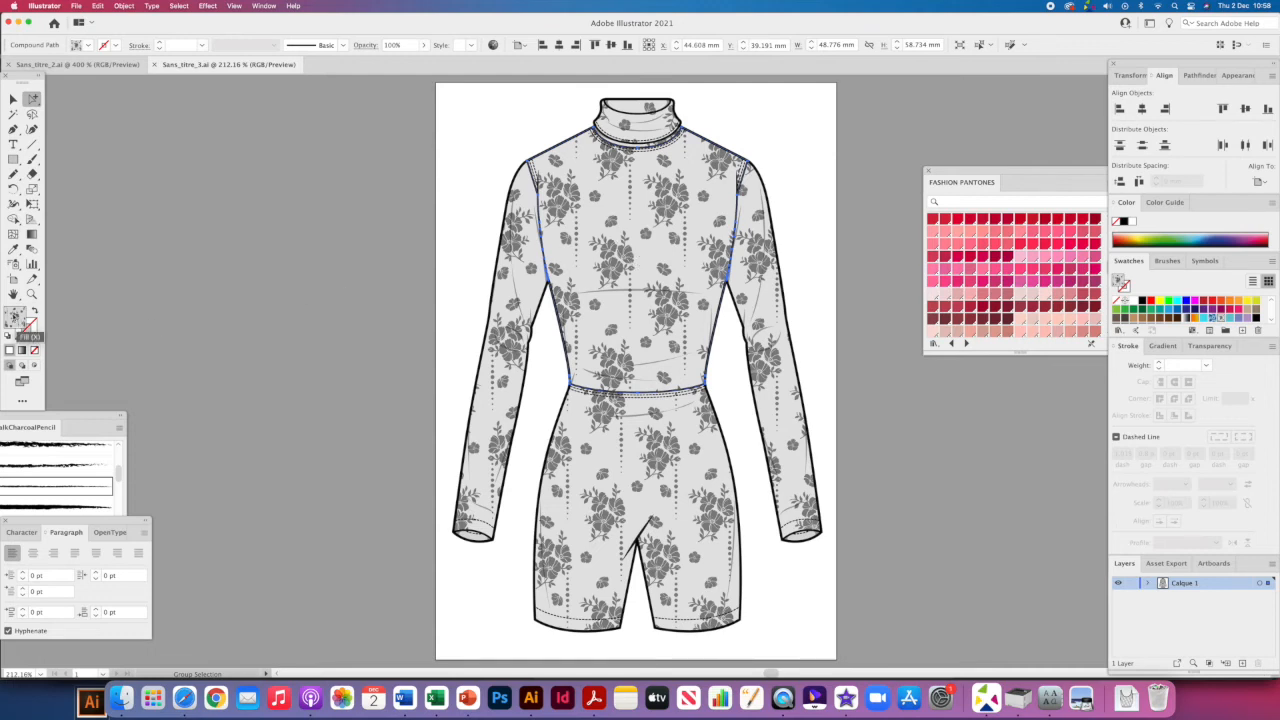
click(31, 327)
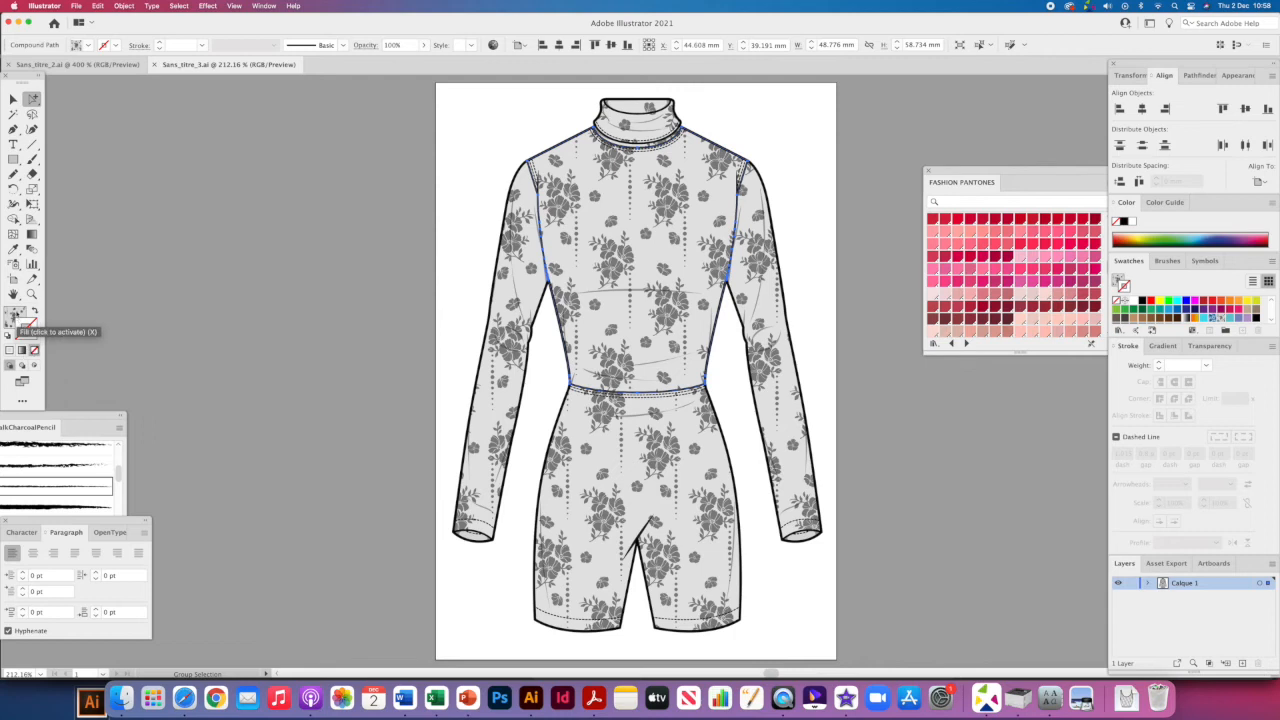
click(15, 318)
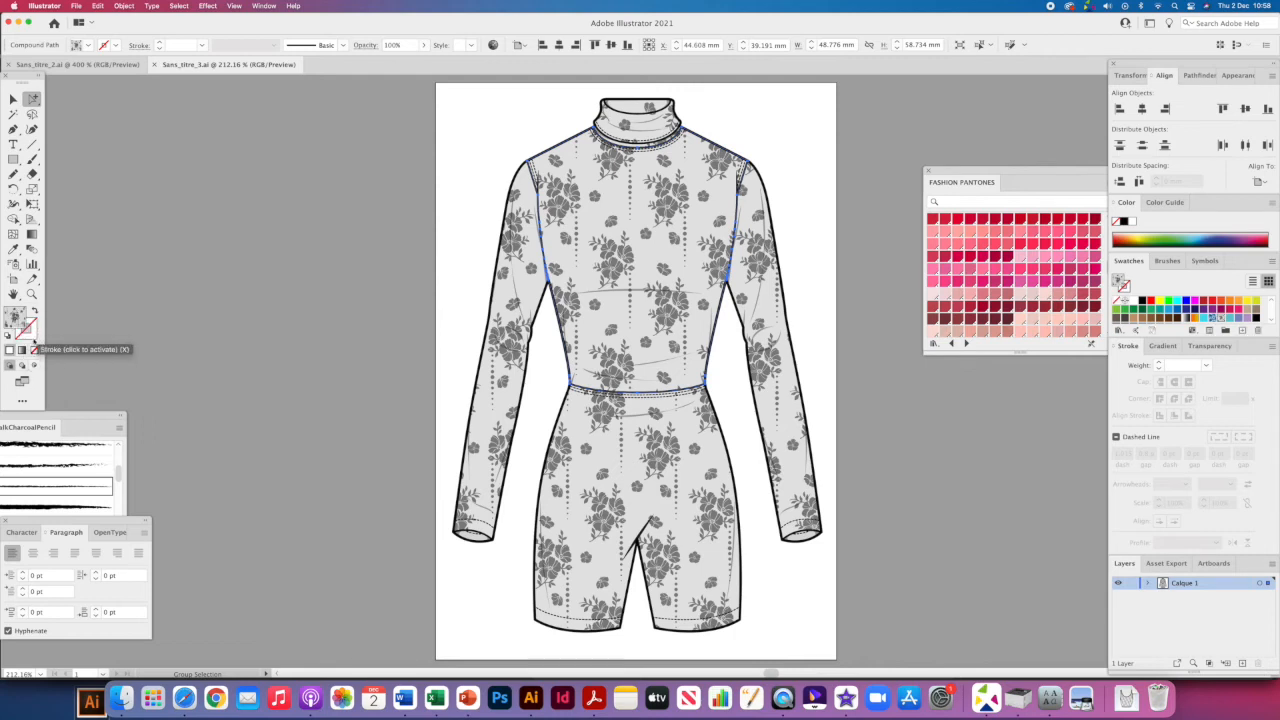
click(177, 6)
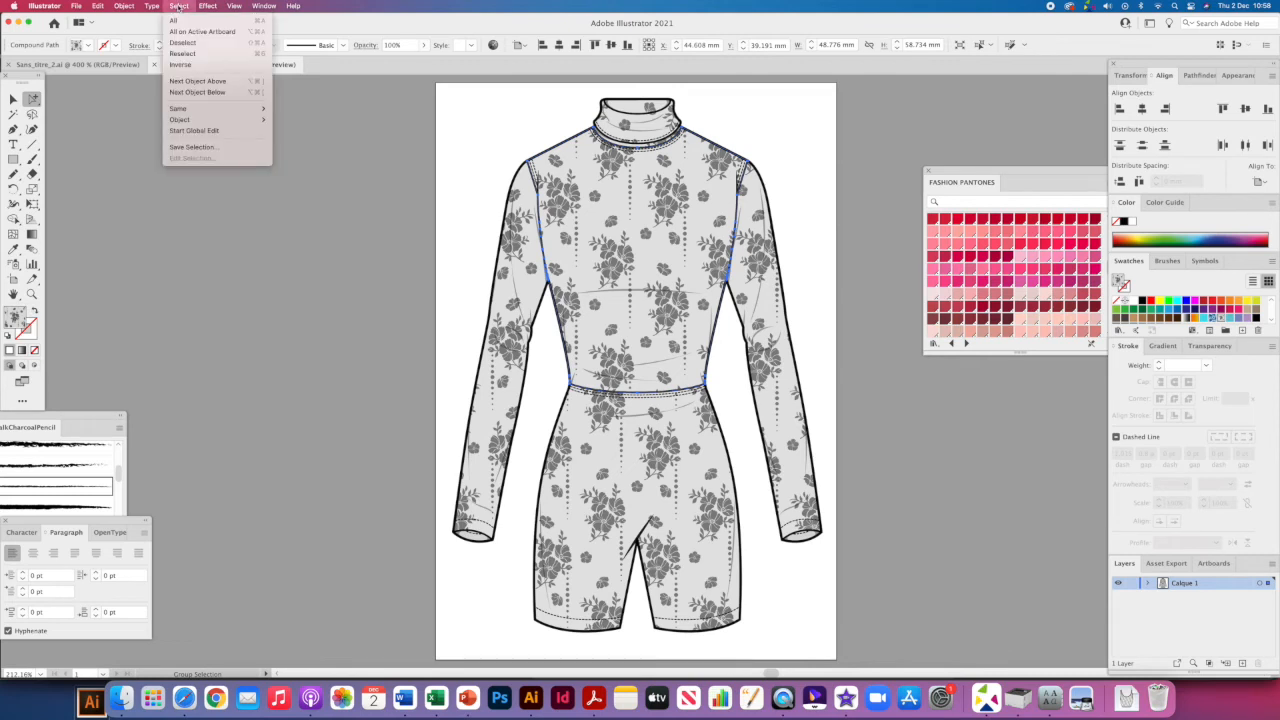
mouse_move(240, 108)
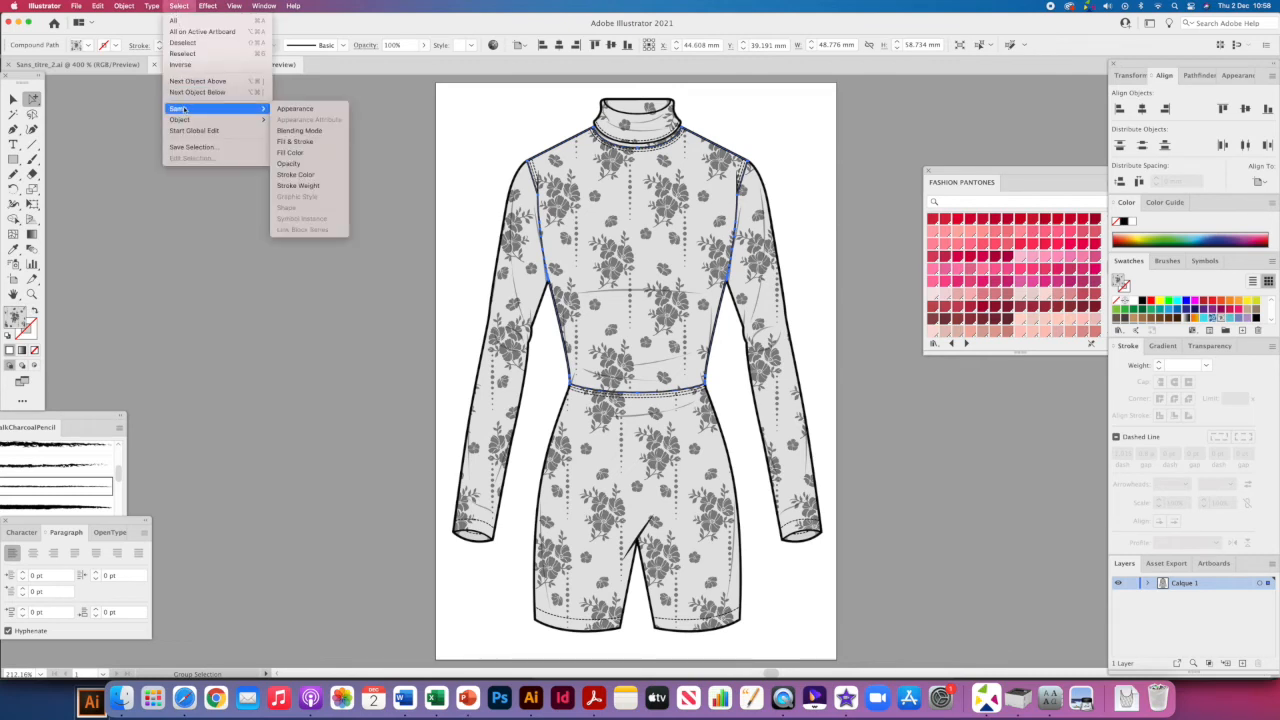
click(320, 155)
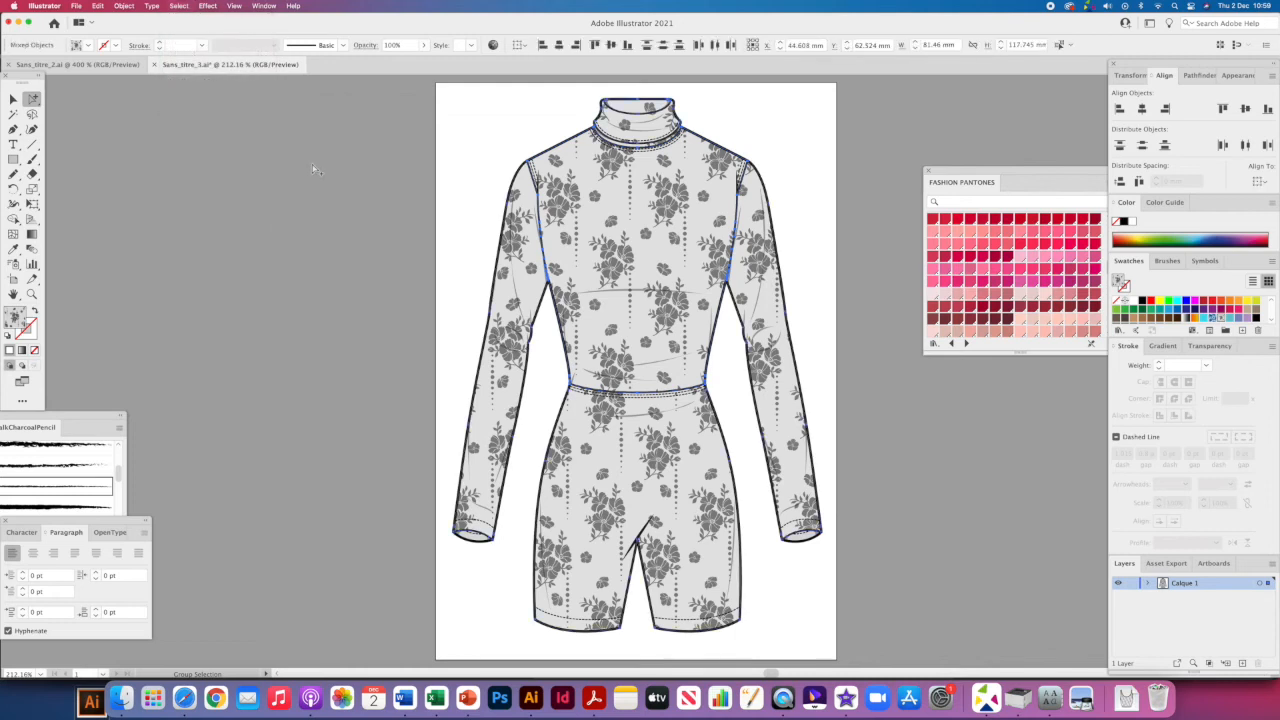
Recolour the selected floral panels, trying yellow before settling on a plain light grey, and save the file.
click(1159, 301)
drag(1270, 311, 1272, 322)
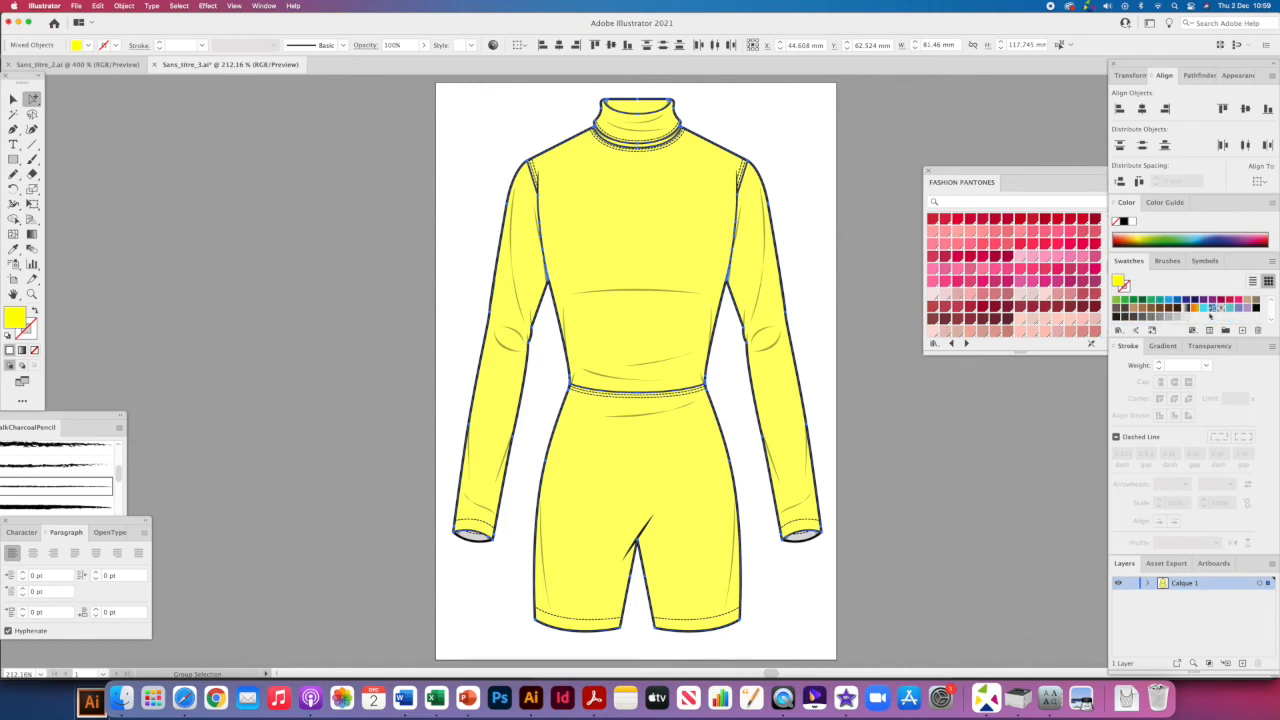
click(1188, 317)
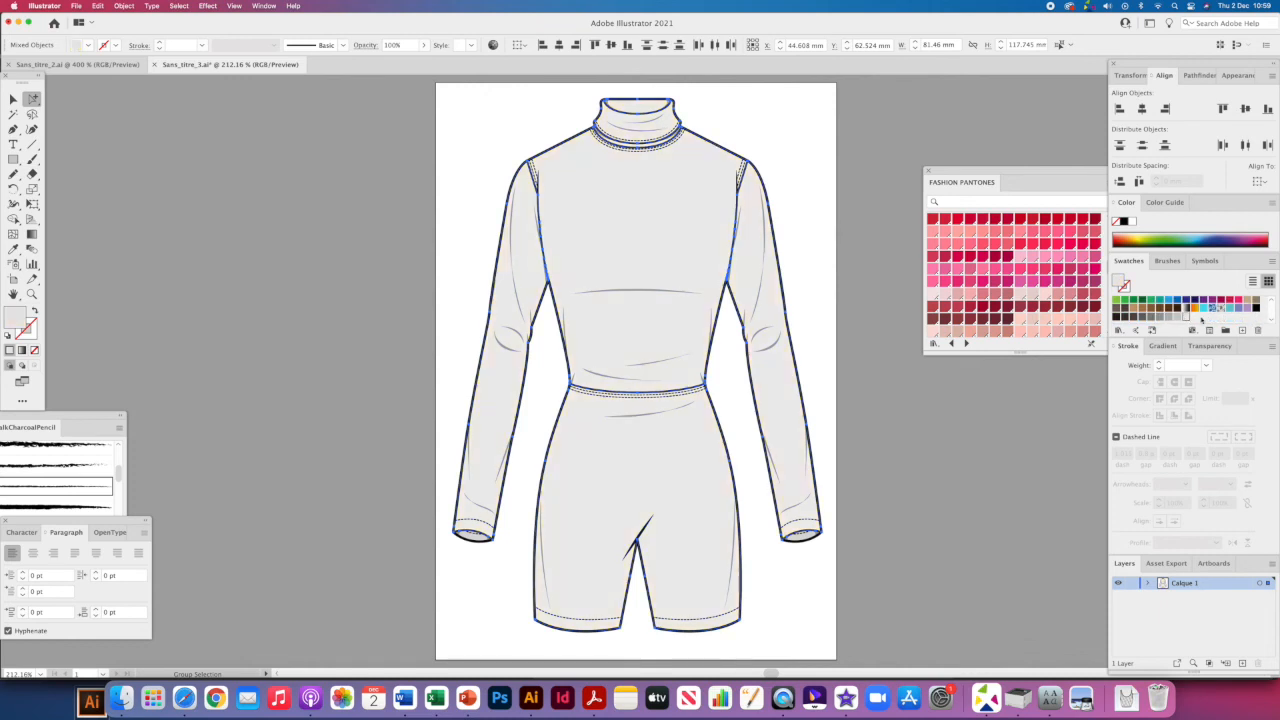
click(820, 352)
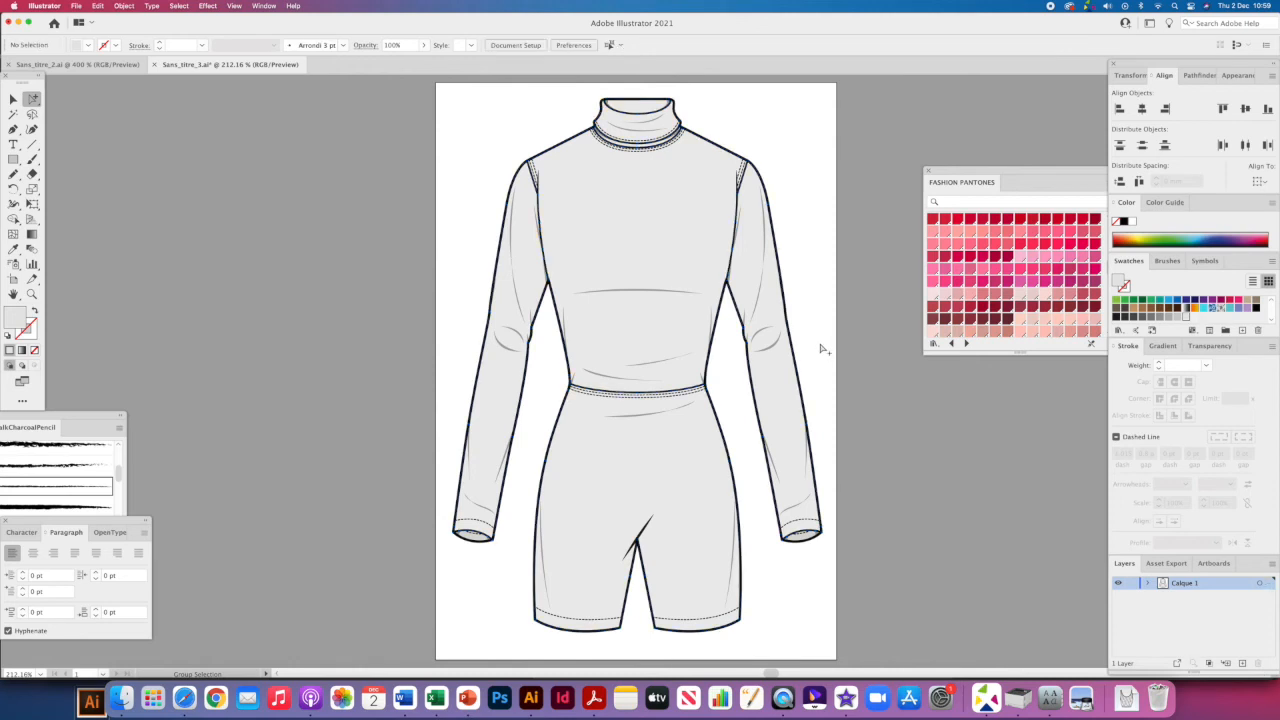
click(76, 6)
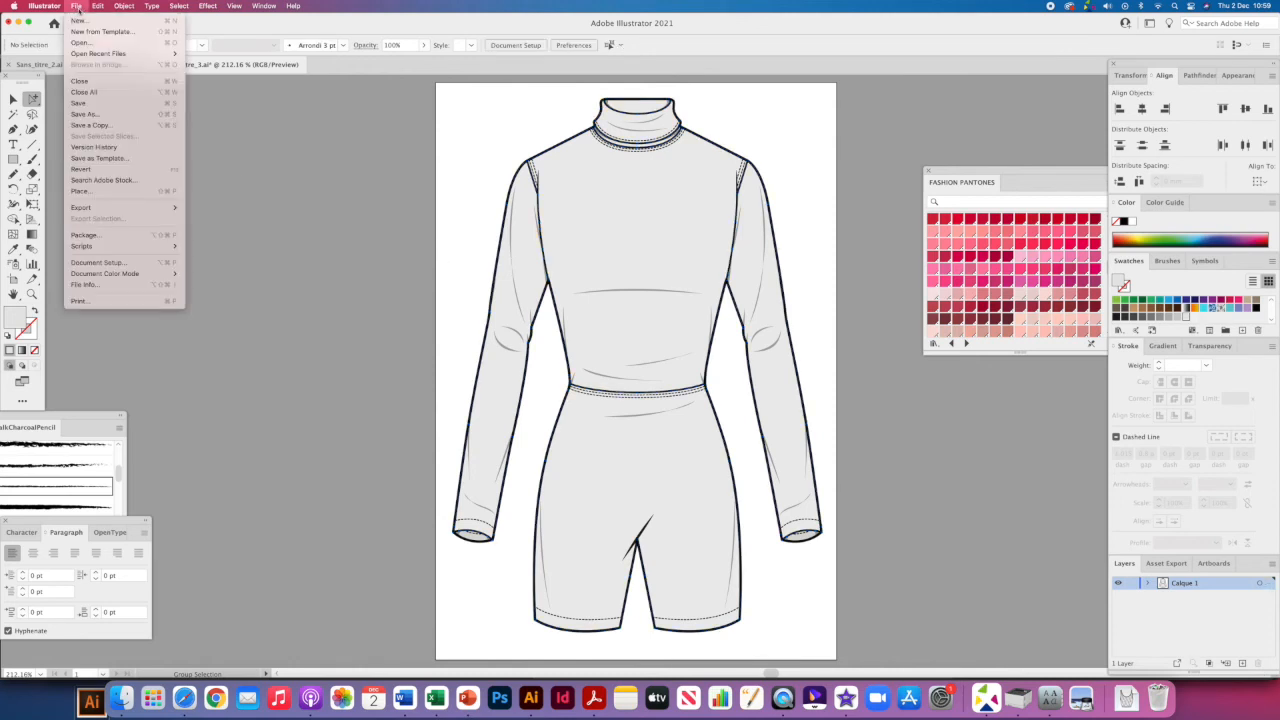
click(79, 103)
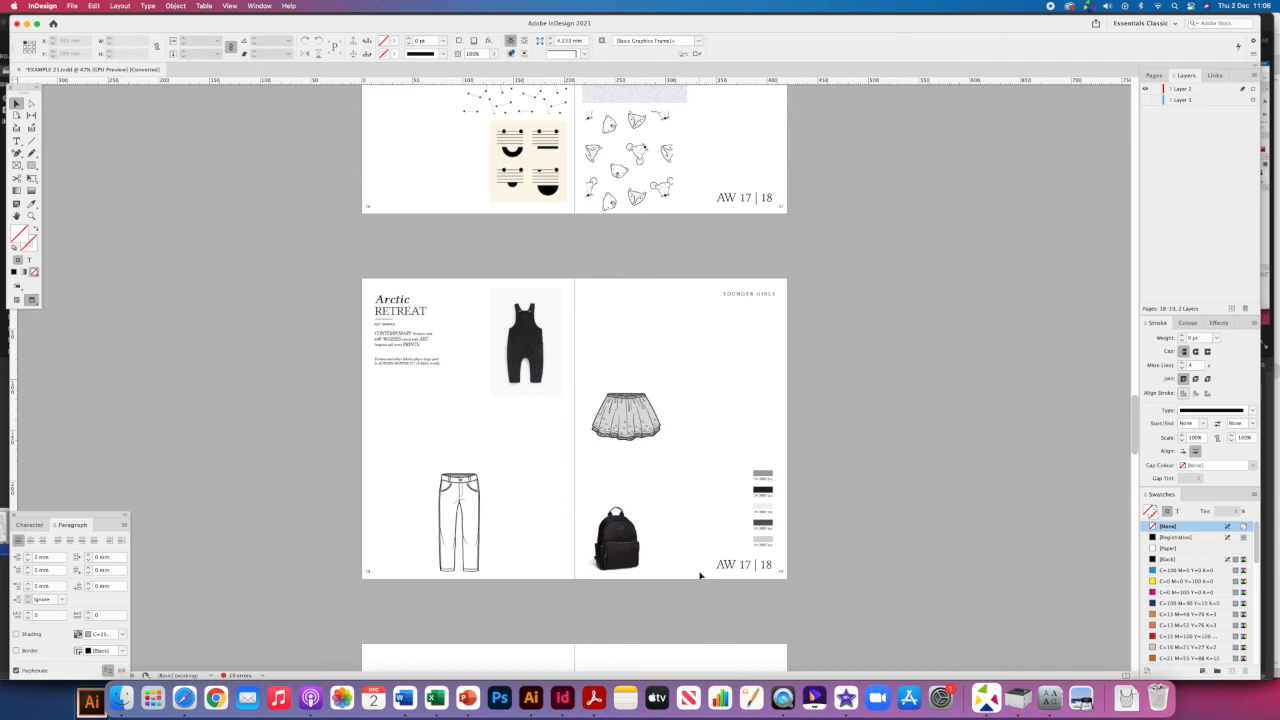
In InDesign, place Sans_titre_3.ai above the skirt on the Younger Girls page, about 65 mm wide.
click(72, 5)
click(89, 157)
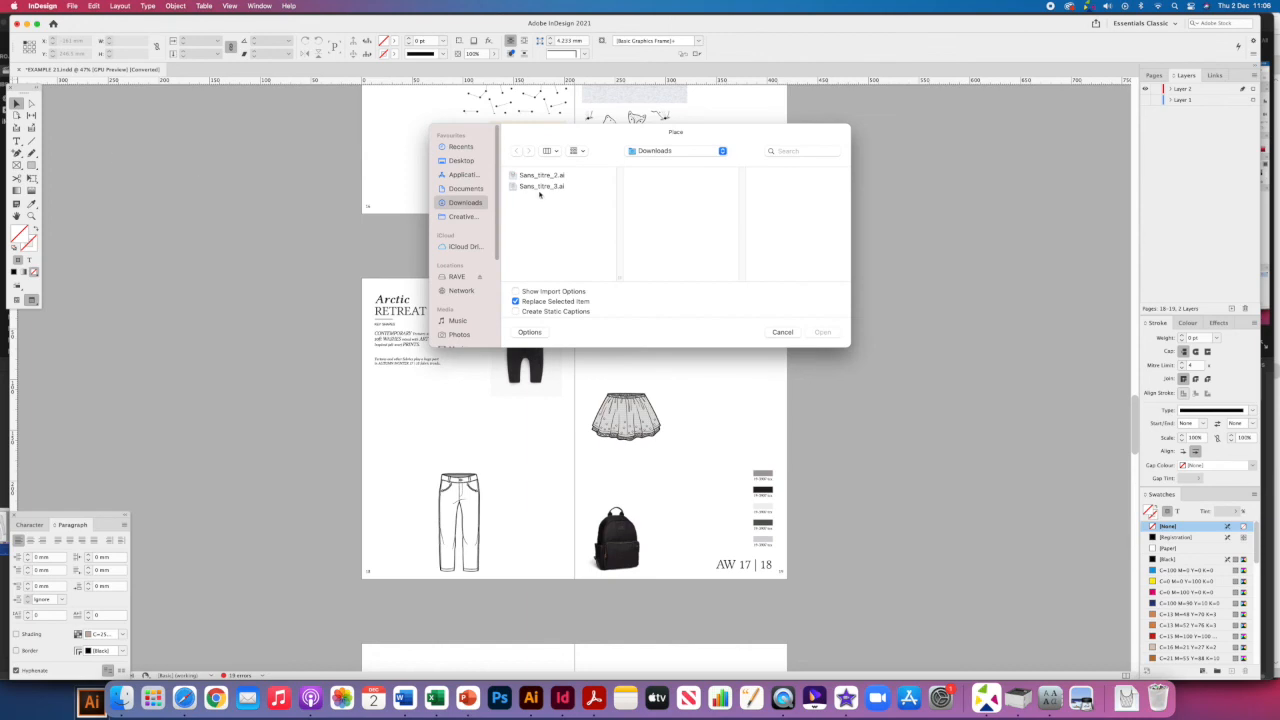
click(541, 187)
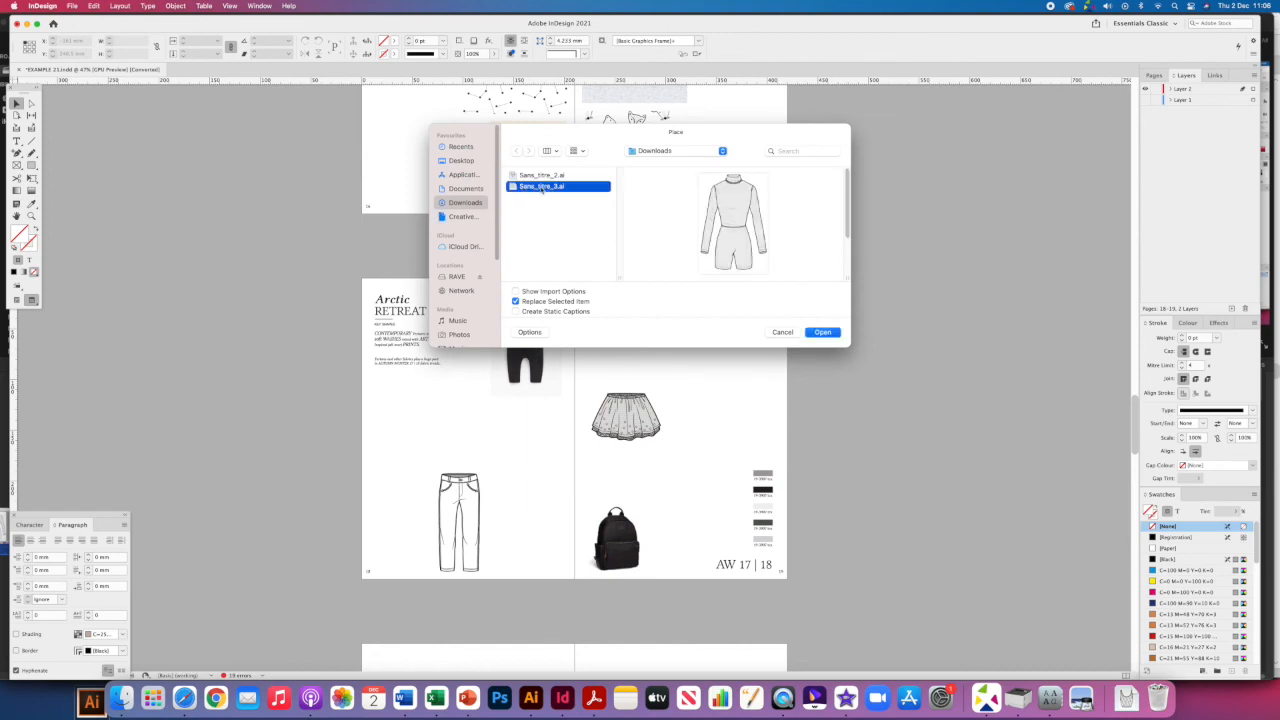
click(826, 333)
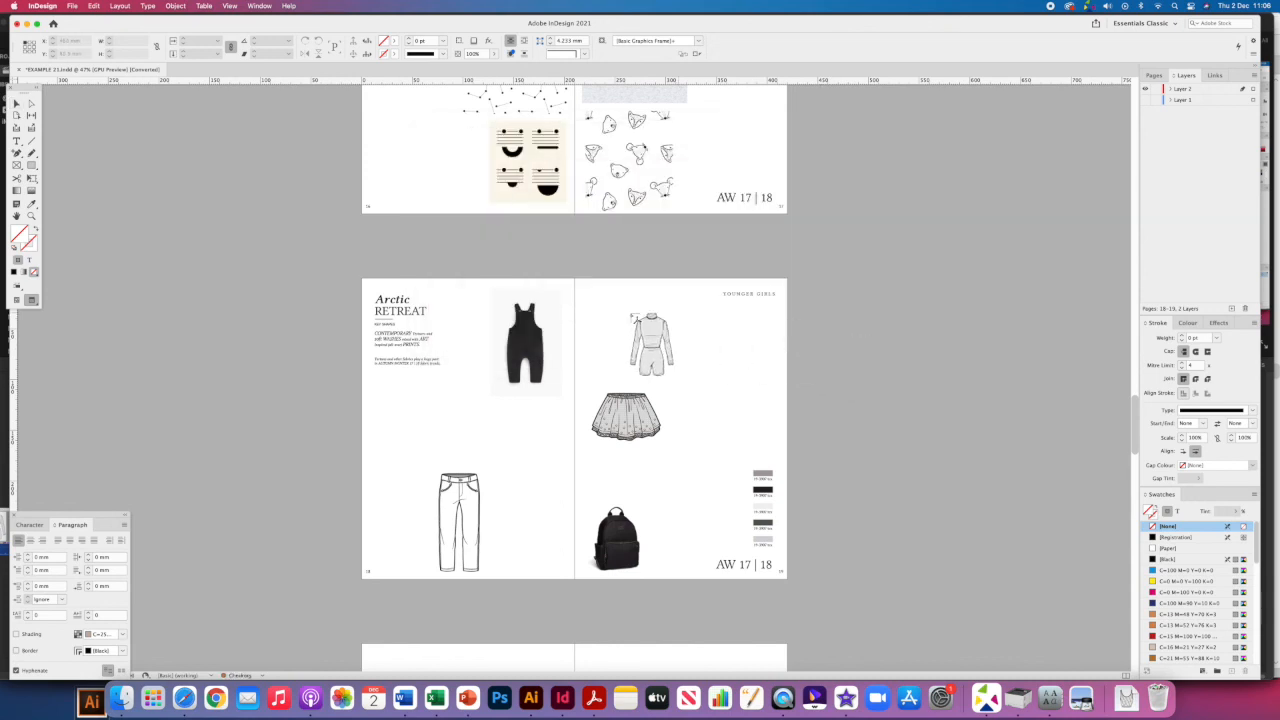
drag(659, 360, 684, 390)
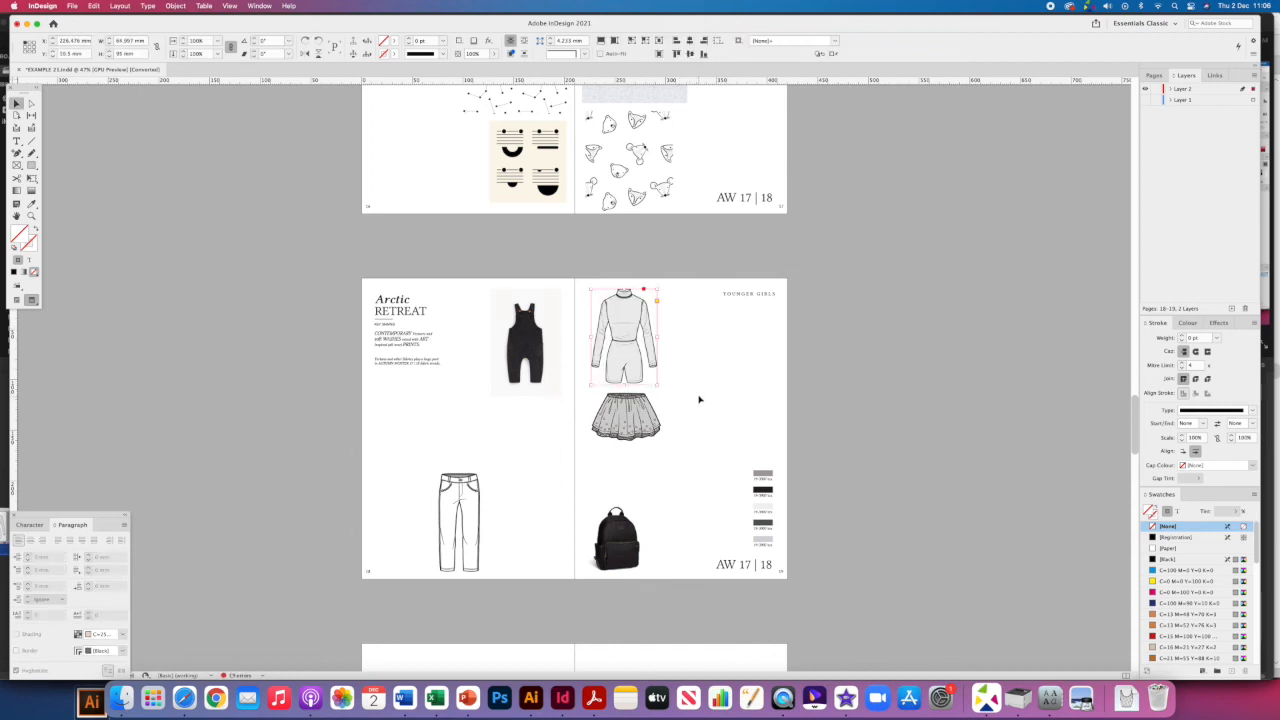
click(690, 397)
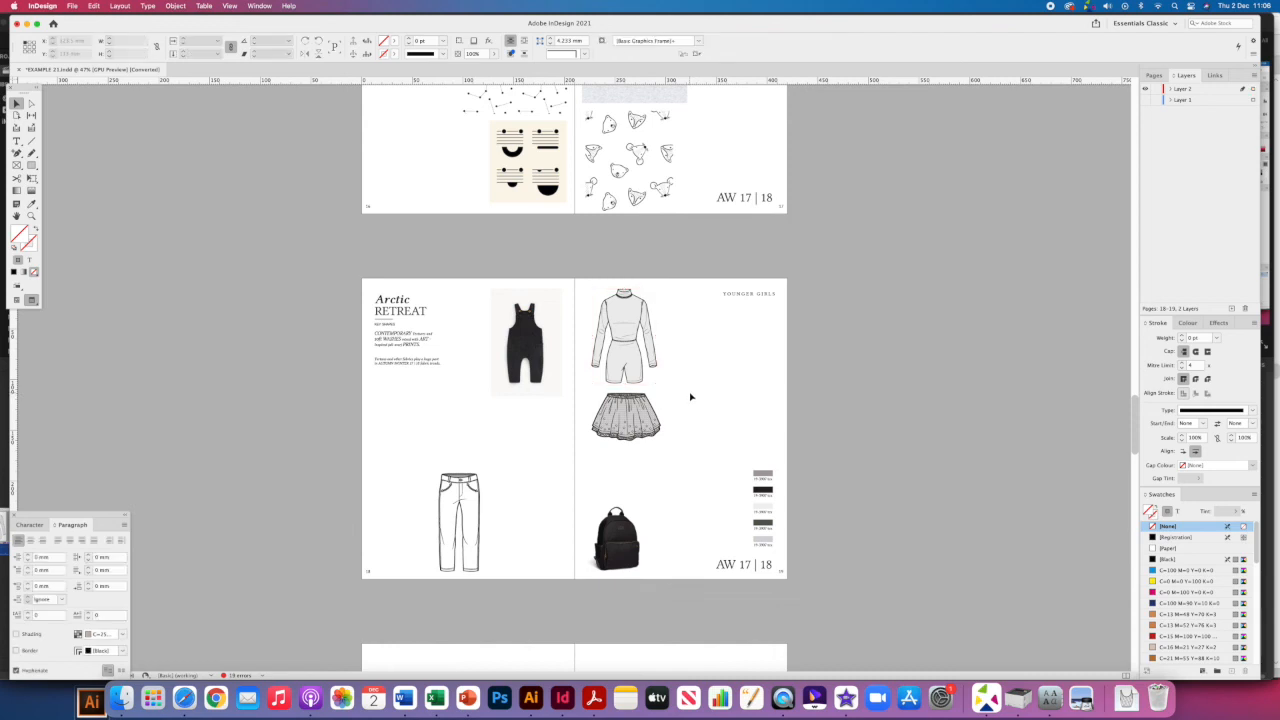
Move the placed bodysuit slightly upward to leave more space above the skirt, and deselect it.
click(636, 366)
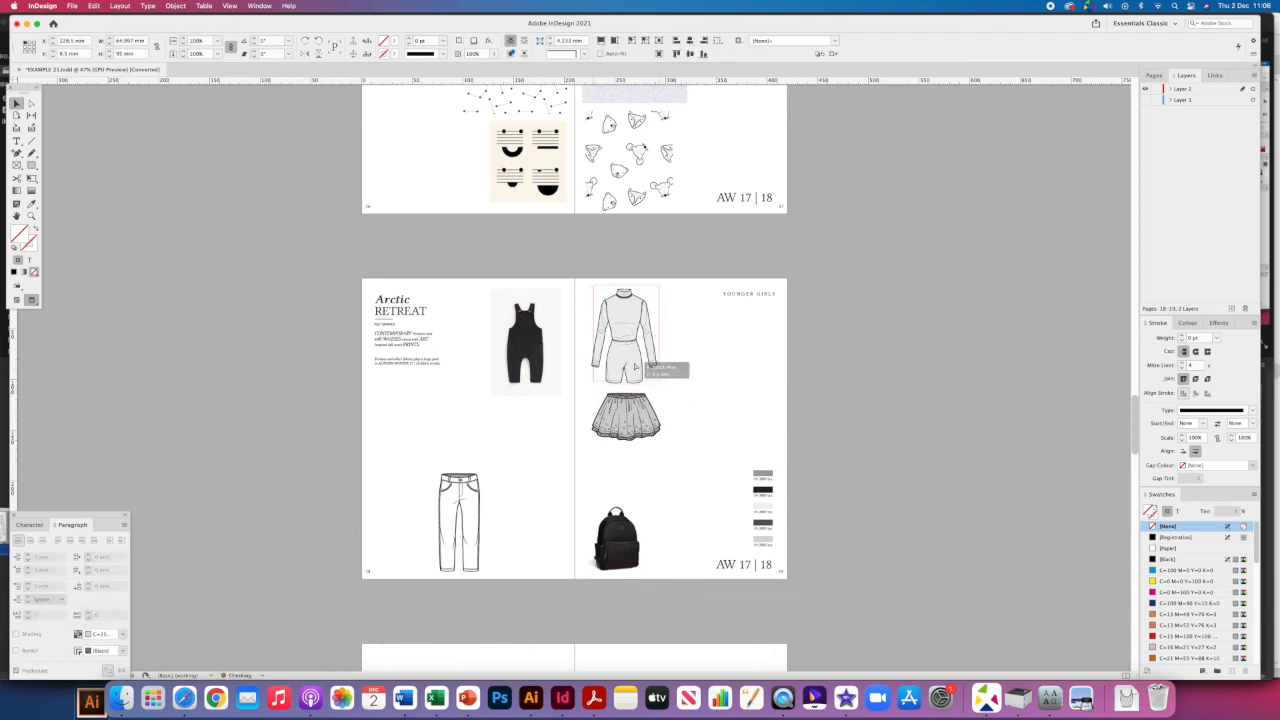
drag(636, 366, 636, 363)
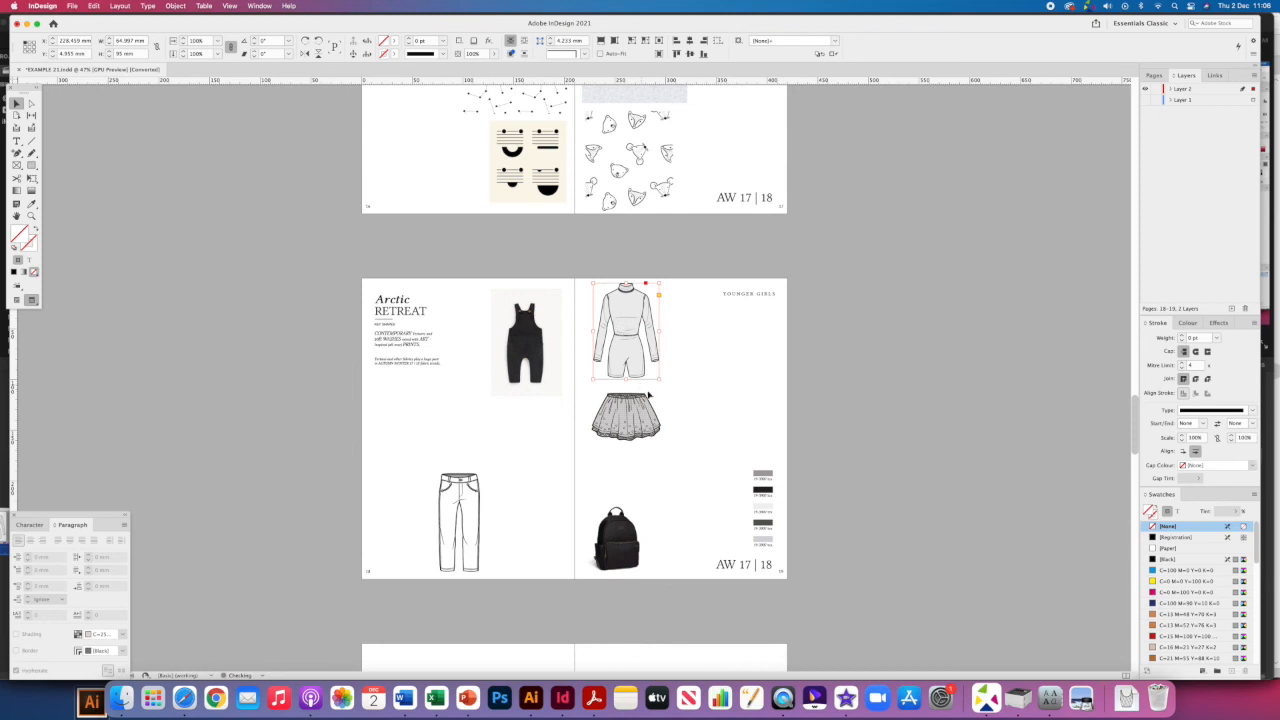
click(705, 404)
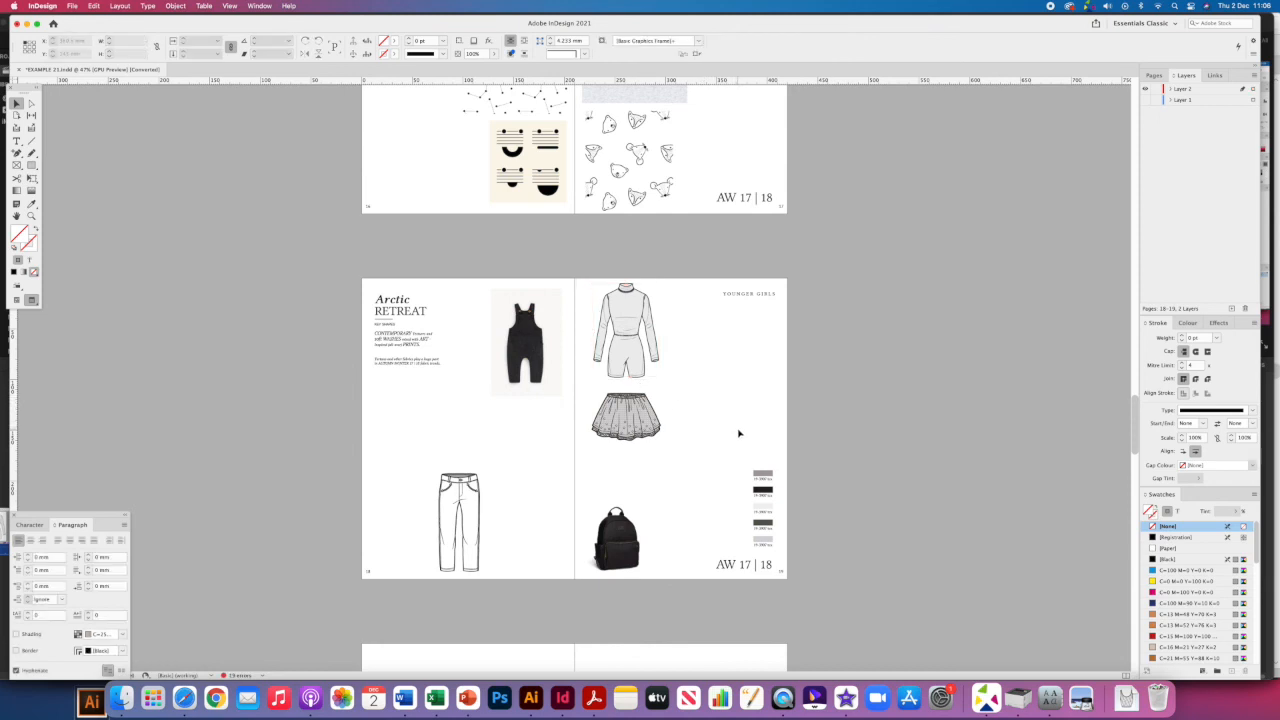